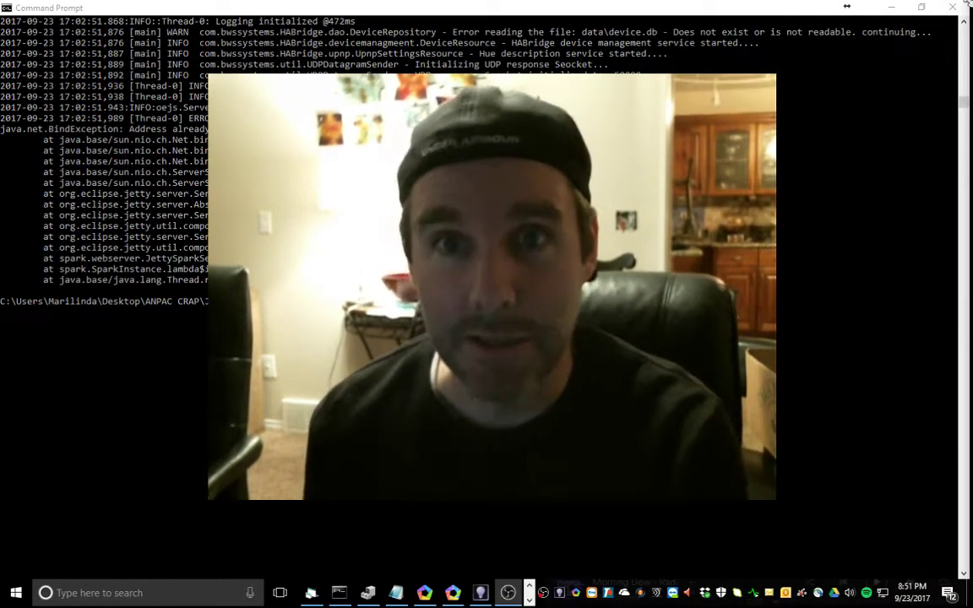
- Bring the HA Bridge log console to the front and close it
left_click(863, 10)
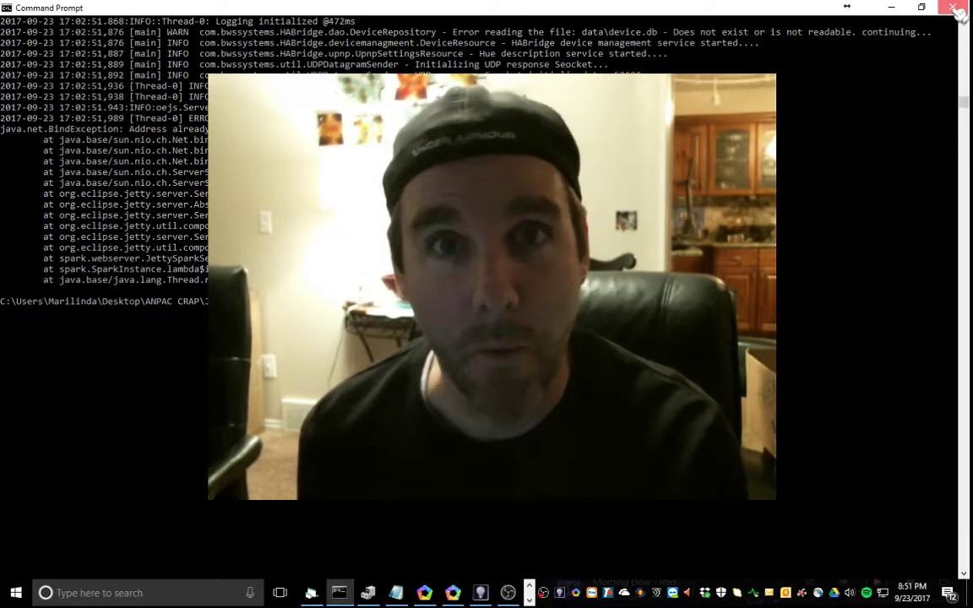
left_click(955, 10)
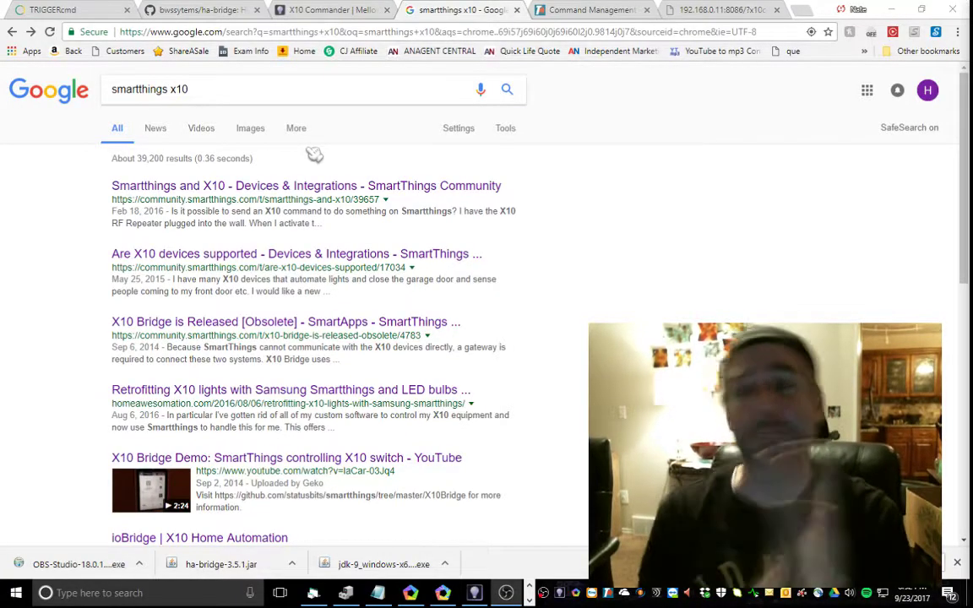
left_click(594, 12)
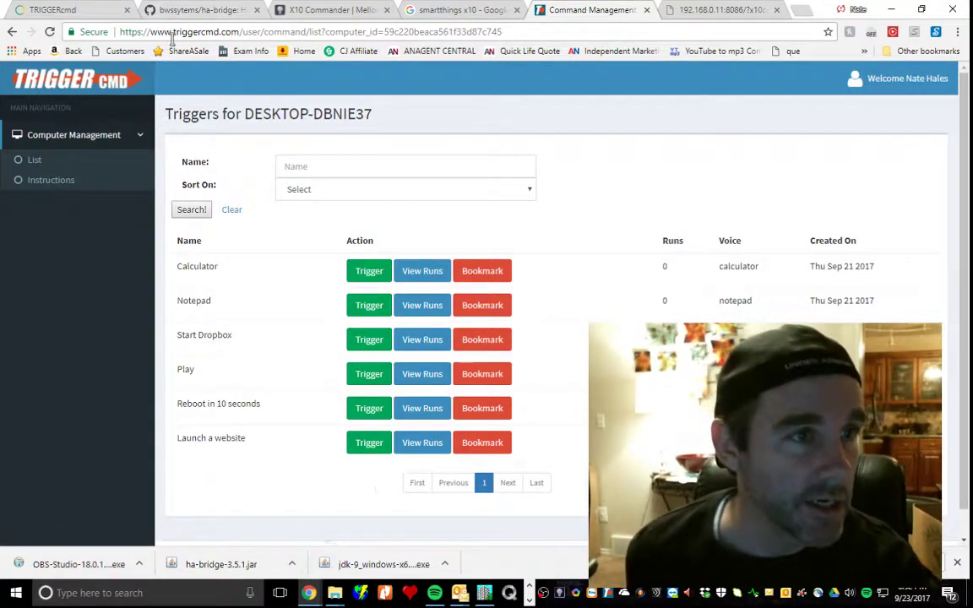
- Highlight triggercmd.com in the triggers page URL, then switch to the TRIGGERcmd SmartApp source
left_click_drag(147, 33, 250, 36)
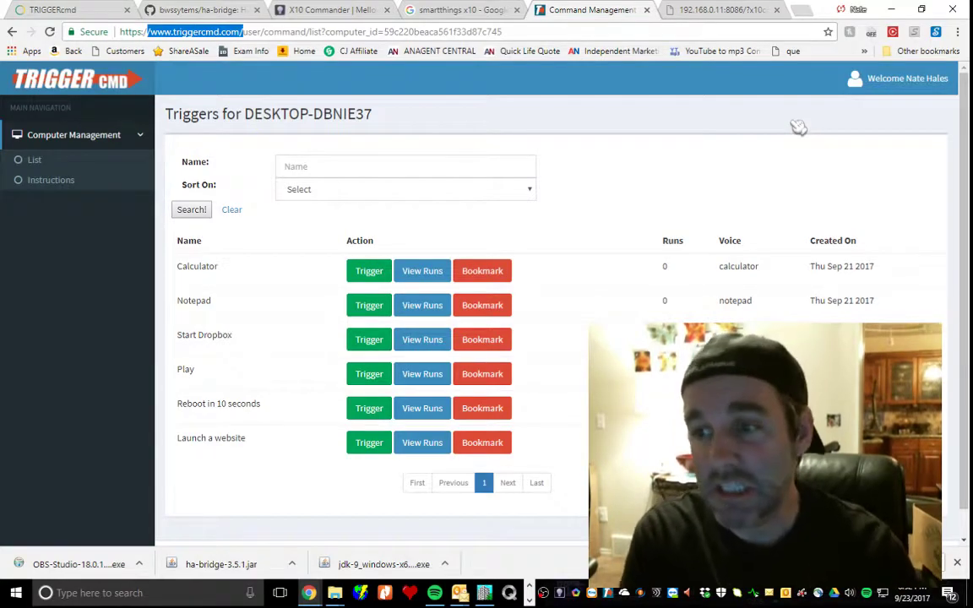
left_click(62, 19)
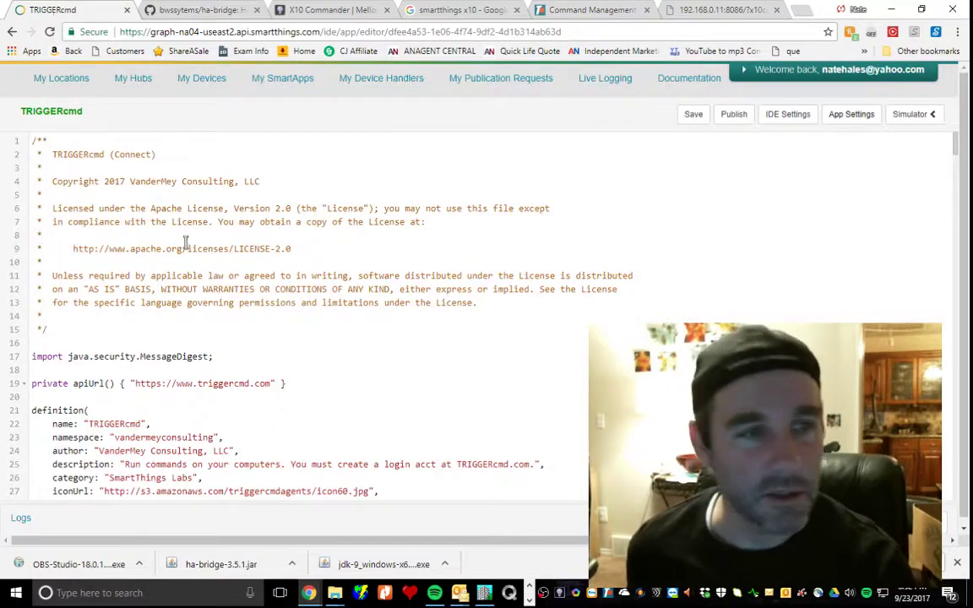
- Review the SmartApp's license header and Publish > For Me options without publishing, then open My Device Handlers
left_click_drag(49, 157, 757, 137)
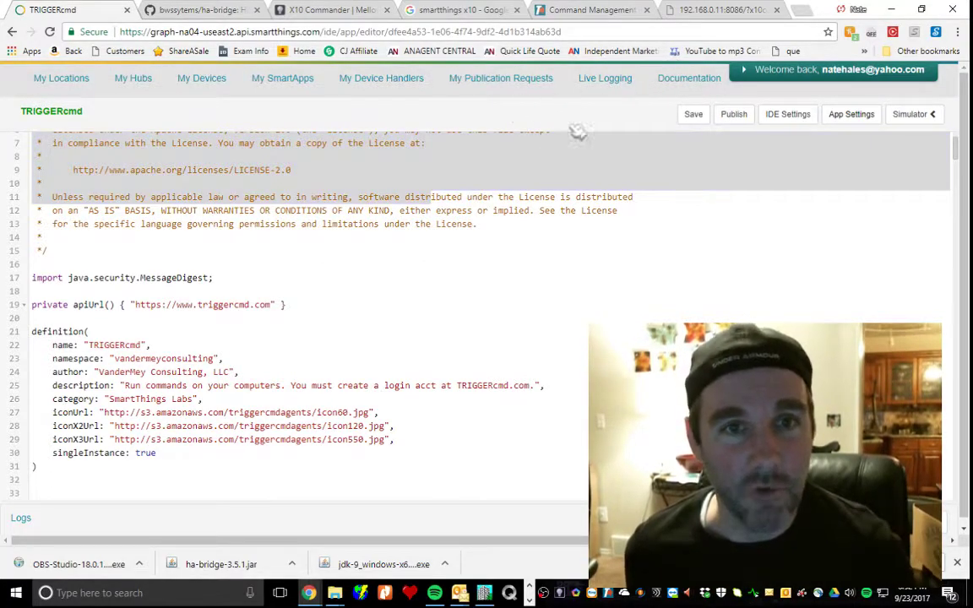
scroll(667, 167, "up", 3)
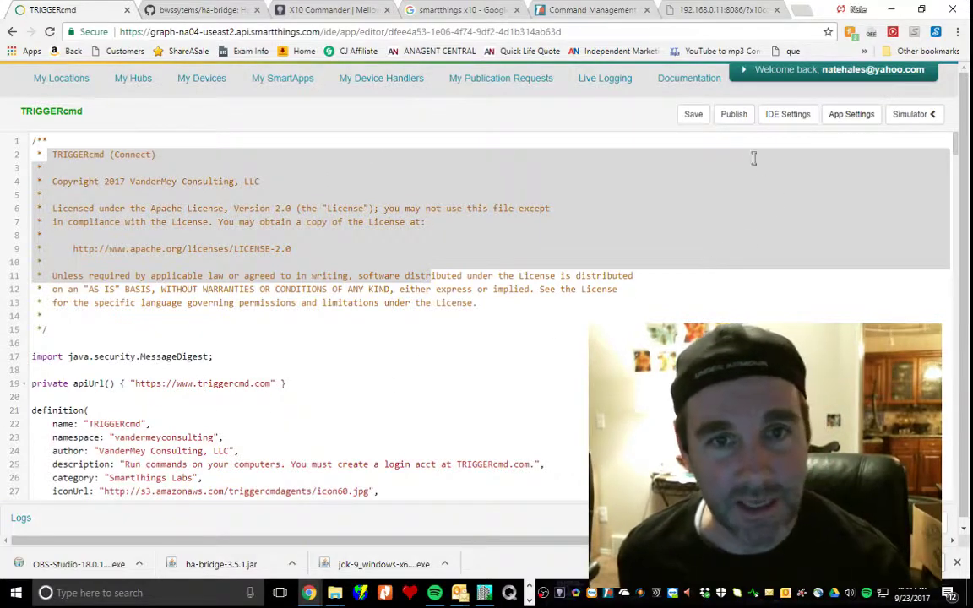
left_click(740, 117)
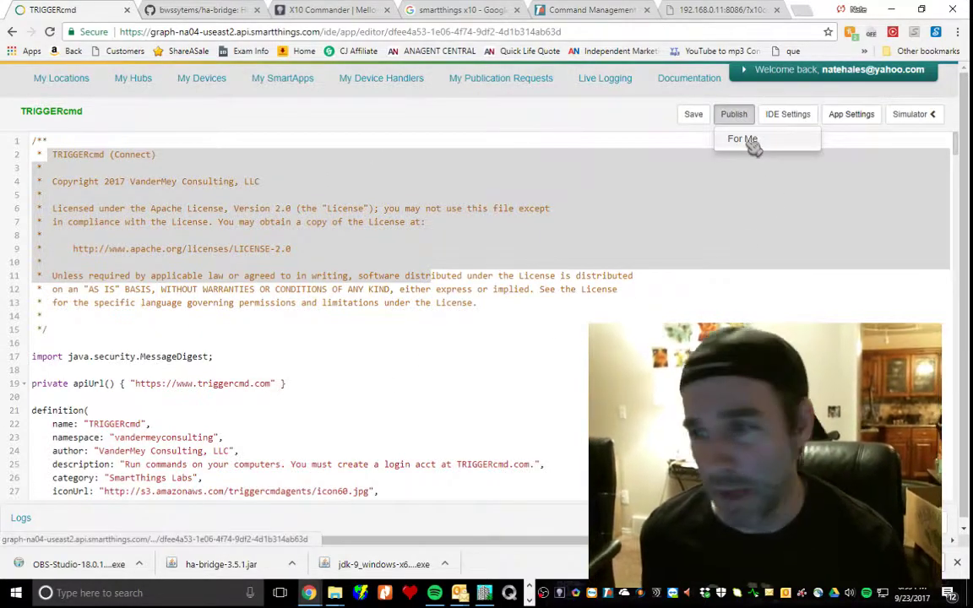
left_click(460, 119)
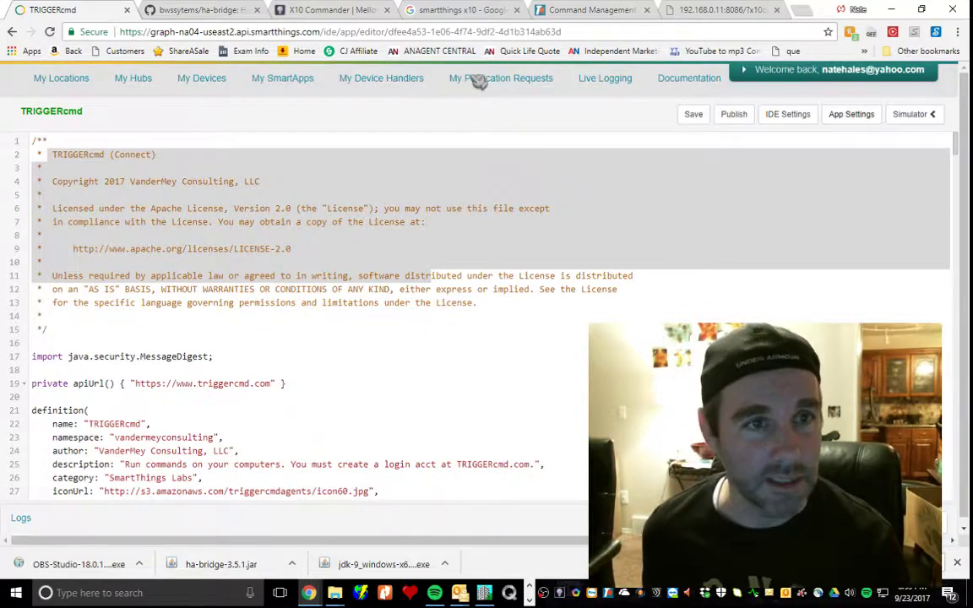
left_click(372, 77)
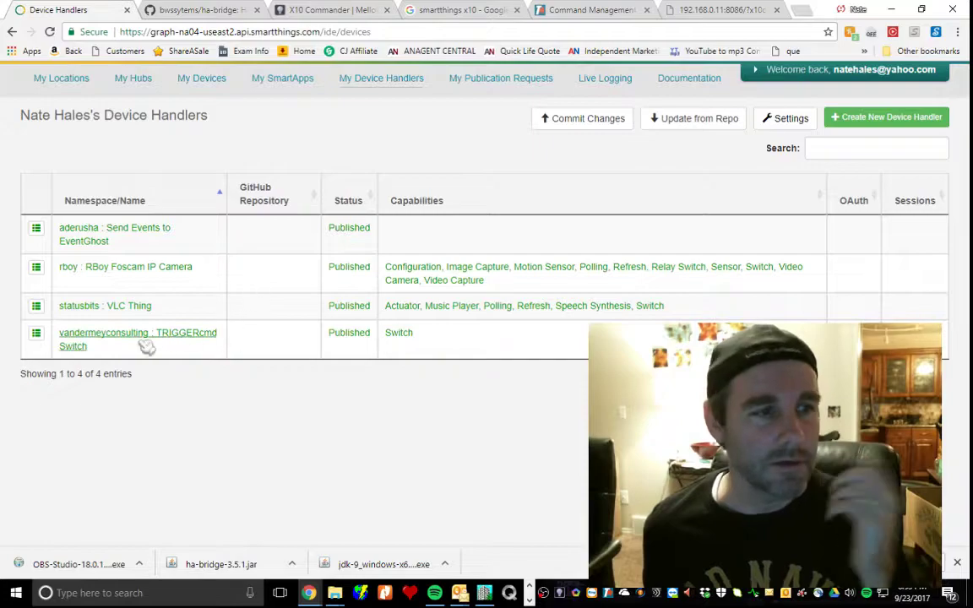
- Open the TRIGGERcmd Switch device handler, then return to the TRIGGERcmd triggers list
left_click(141, 335)
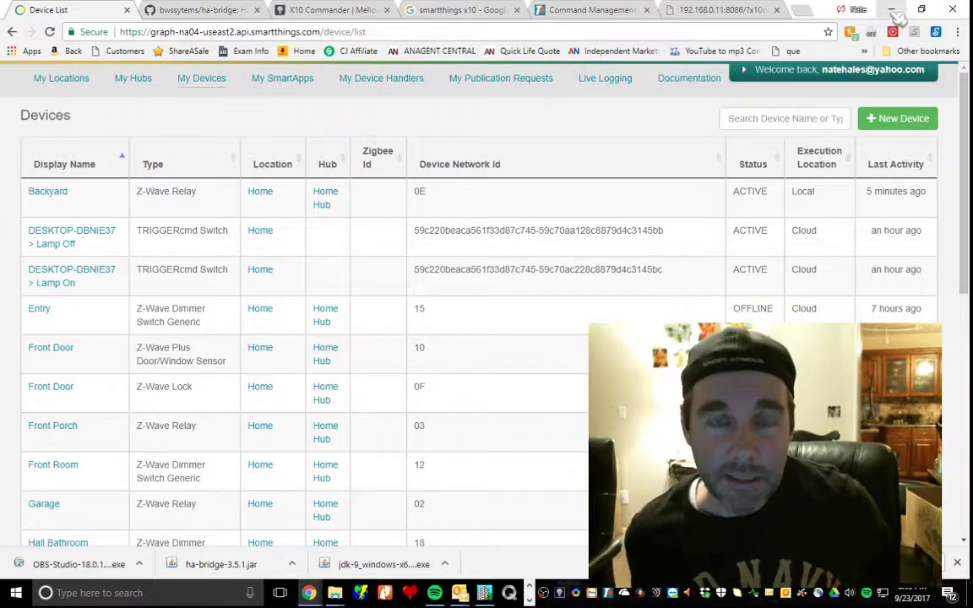
left_click(586, 10)
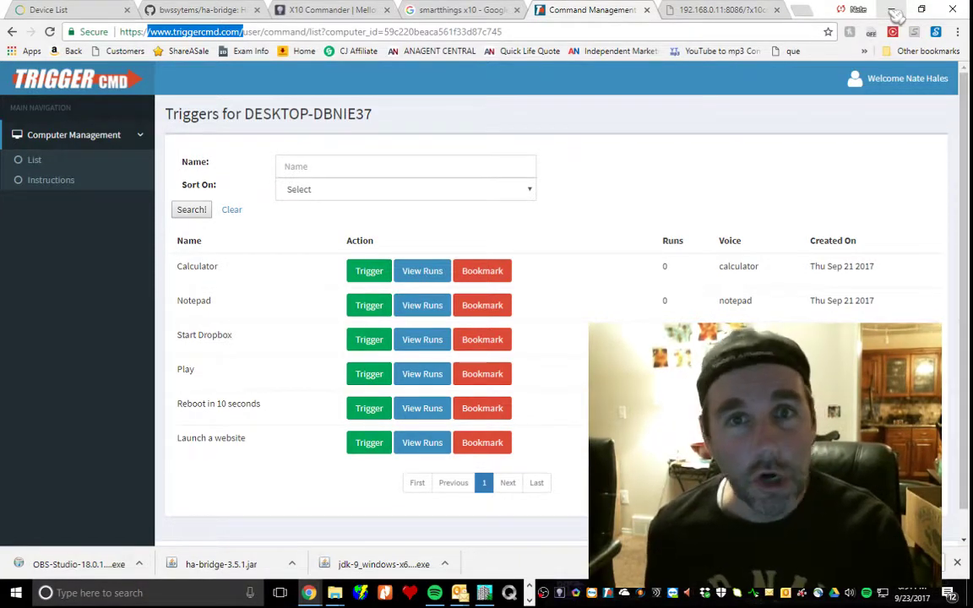
- Go from the 'smartthings x10' results to Melloware's X10 Commander page and maximize the X10 Commander window
left_click(475, 12)
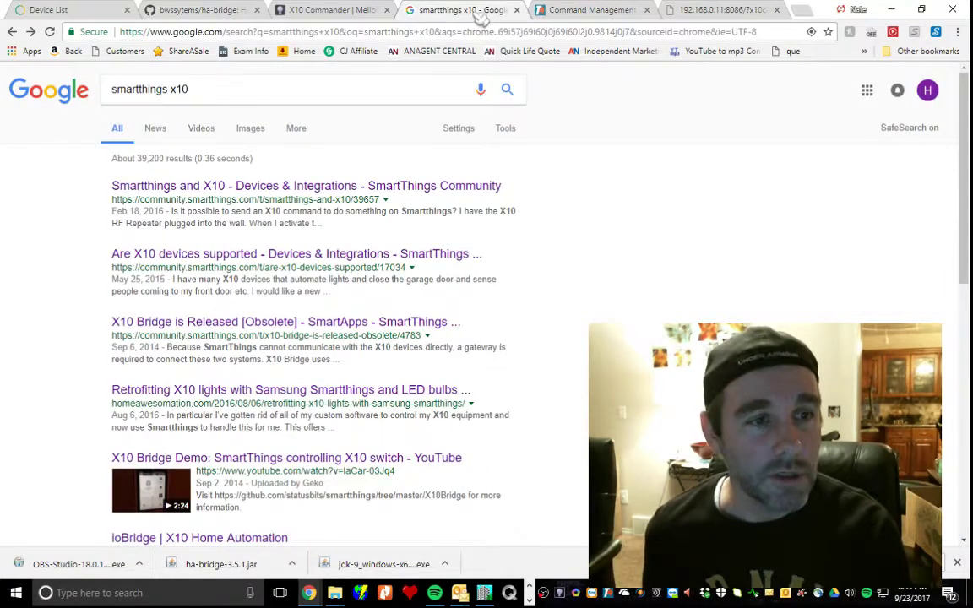
left_click(319, 11)
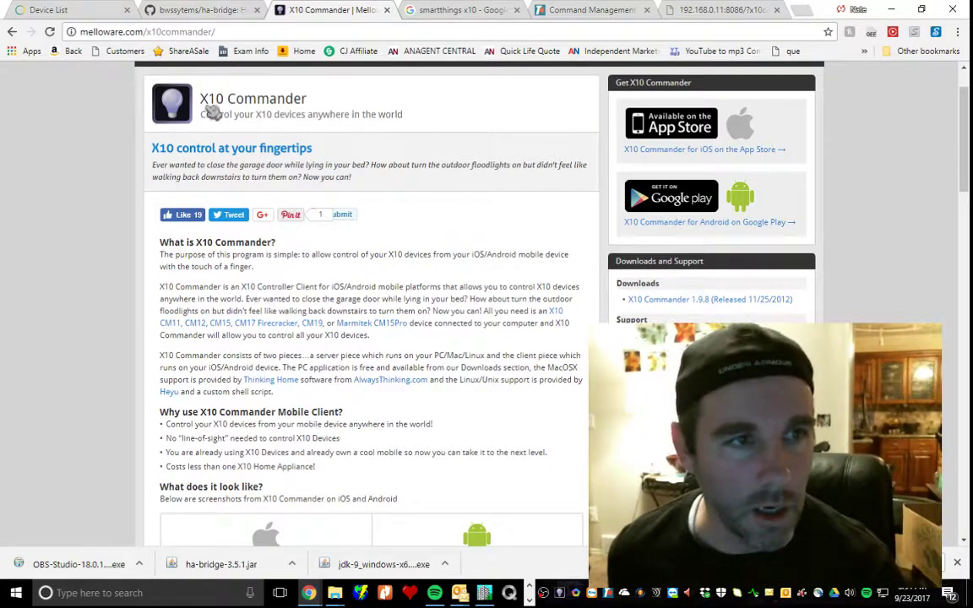
scroll(545, 448, "down", 2)
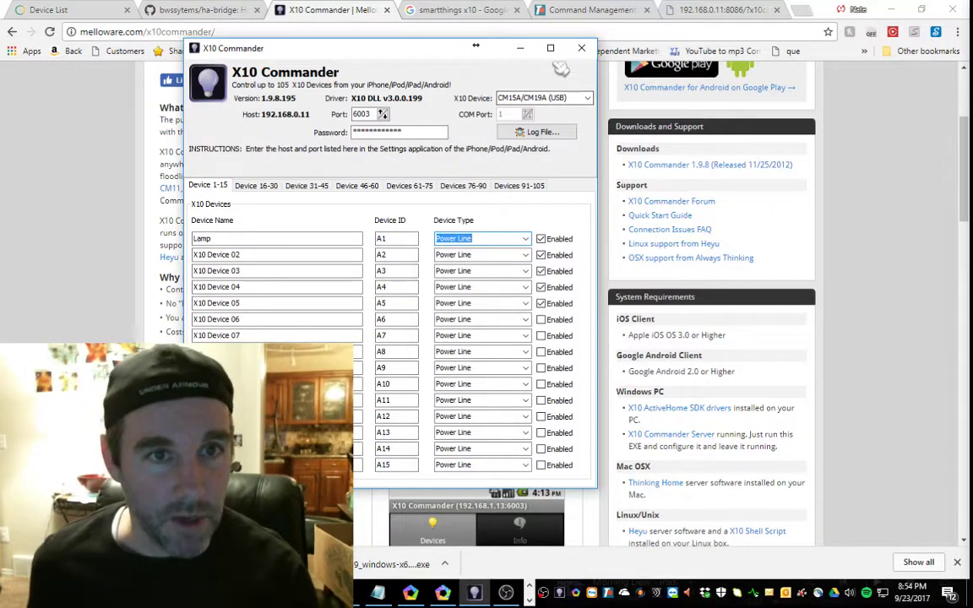
double_click(475, 45)
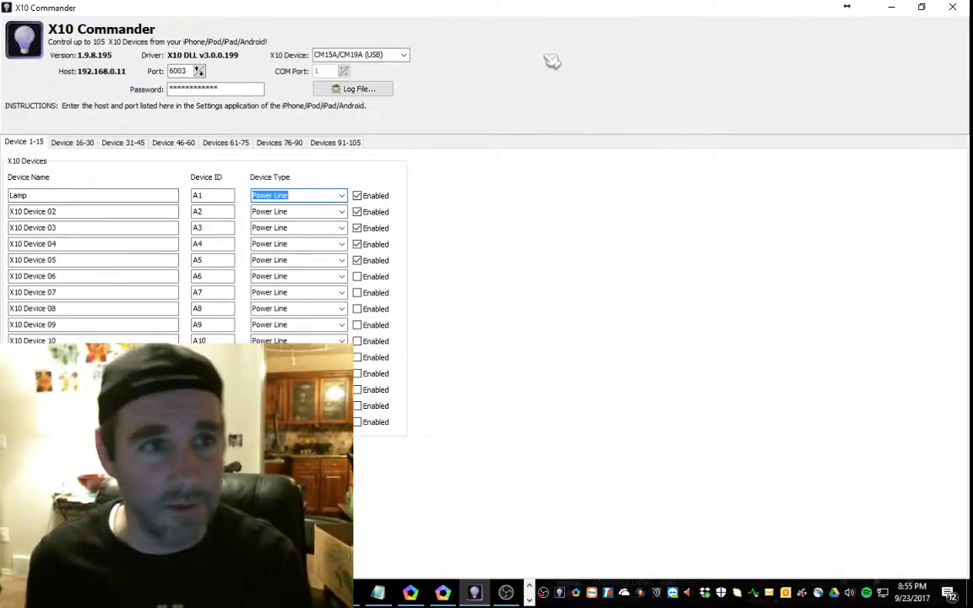
- Keep CM15A/CM19A (USB) as the X10 interface in X10 Commander
left_click(402, 55)
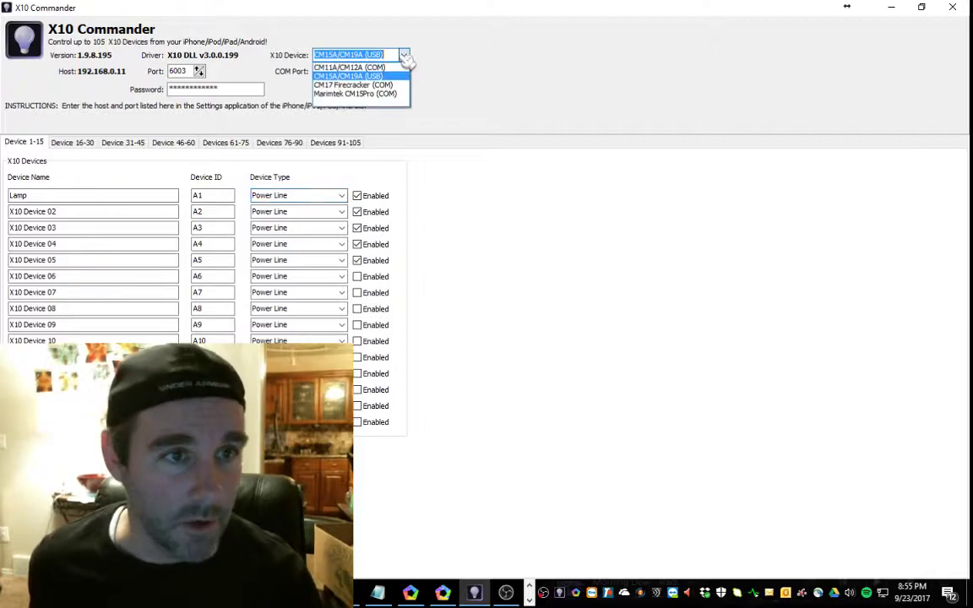
left_click(358, 77)
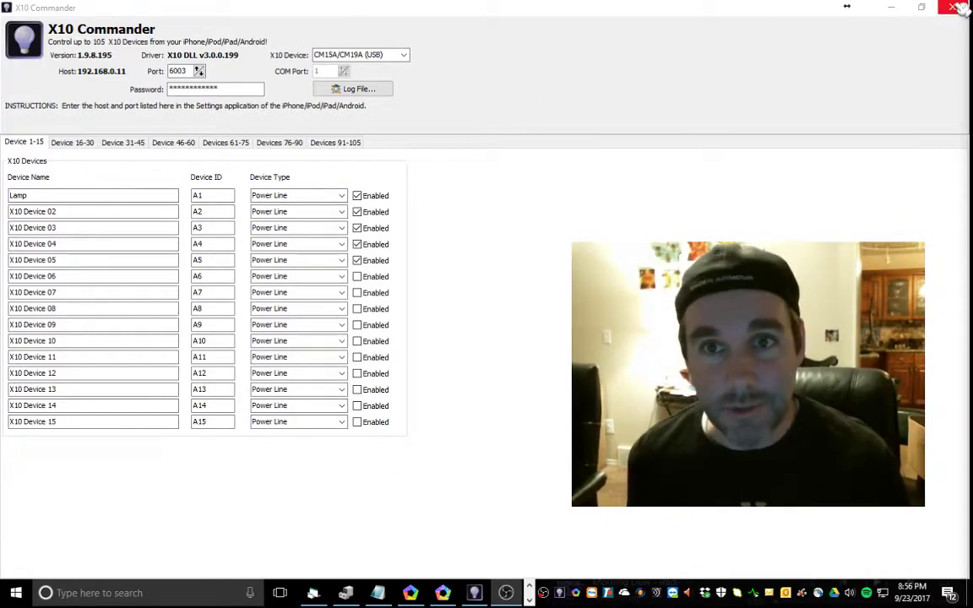
- Restore X10 Commander and bring up the 192.168.0.11:8086 A1%20on command page in Chrome
left_click(922, 6)
left_click(610, 26)
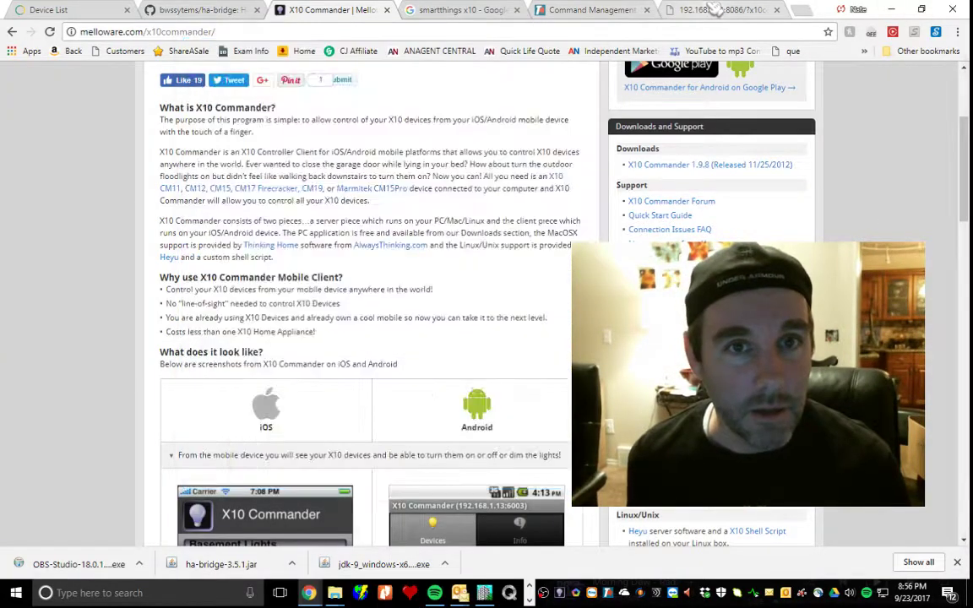
left_click(718, 10)
left_click_drag(347, 31, 60, 22)
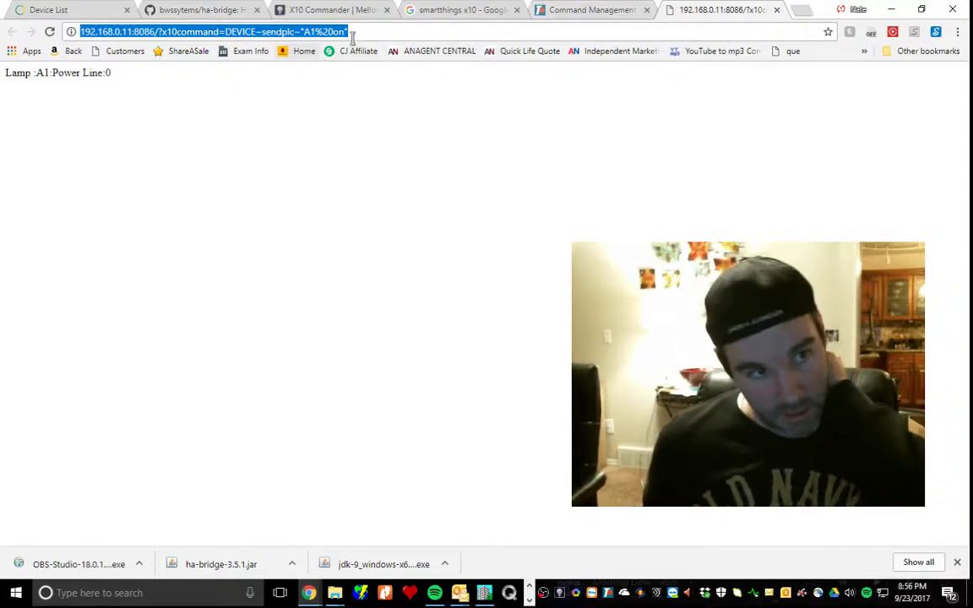
left_click(590, 12)
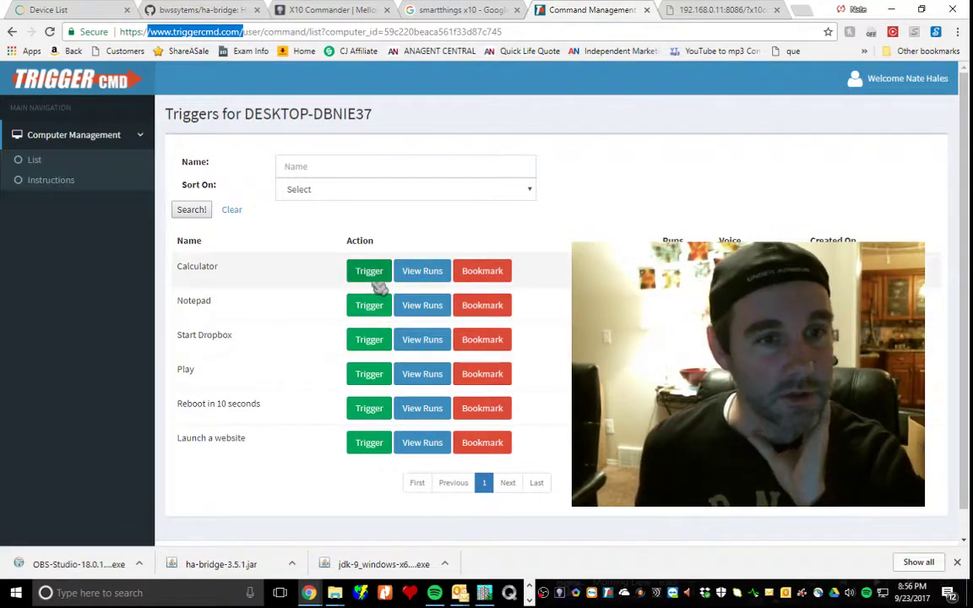
left_click(675, 10)
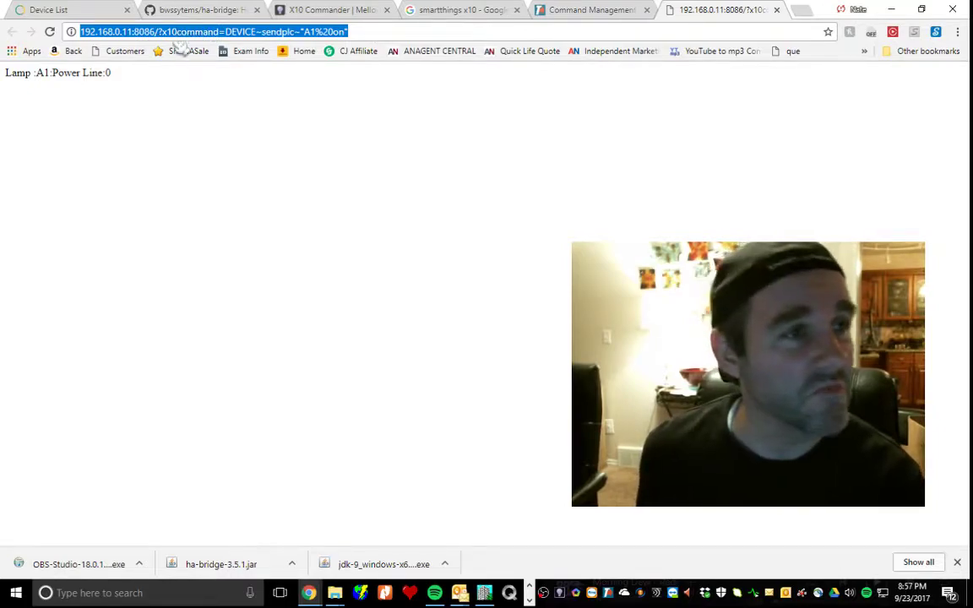
key("Return")
- Edit the command URL to end in A1%off and load it, which returns Not Available
left_click(335, 32)
key("BackSpace")
key("BackSpace")
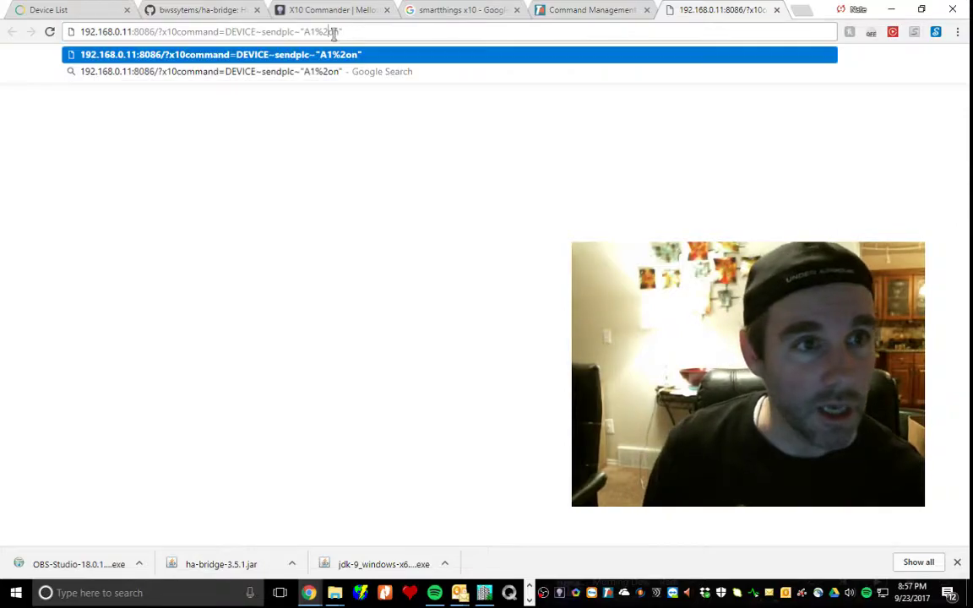
type("off")
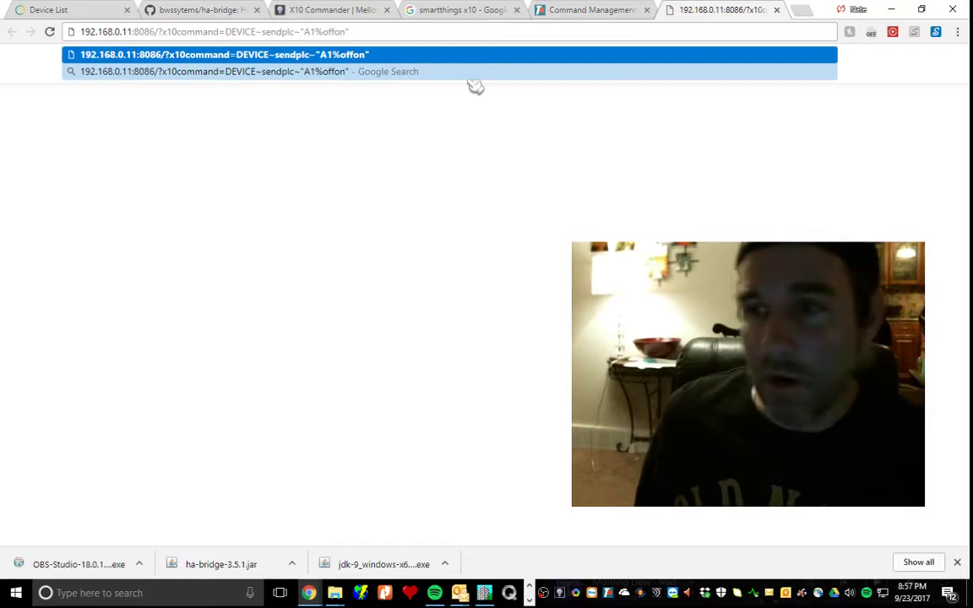
key("Return")
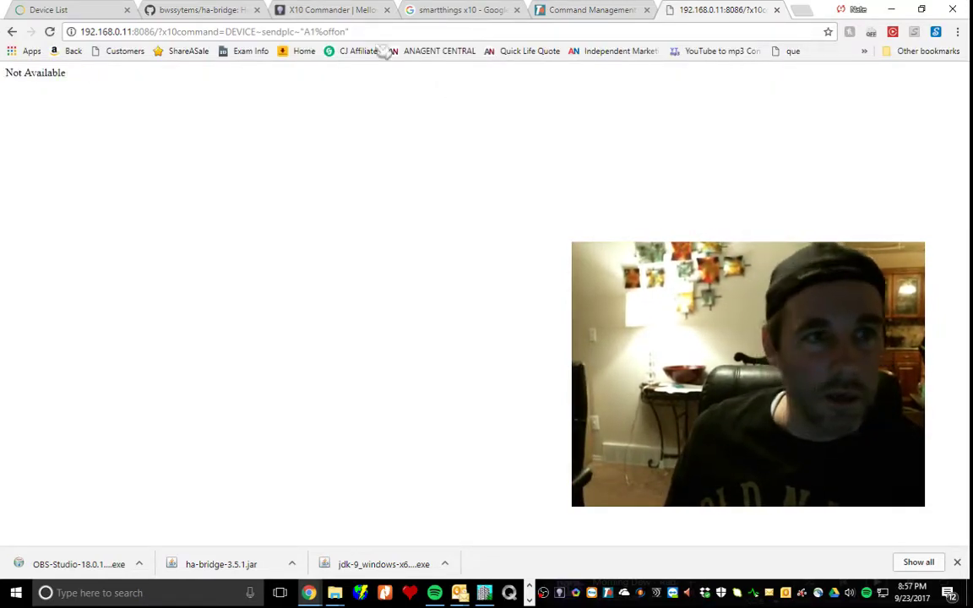
left_click(337, 31)
left_click(364, 36)
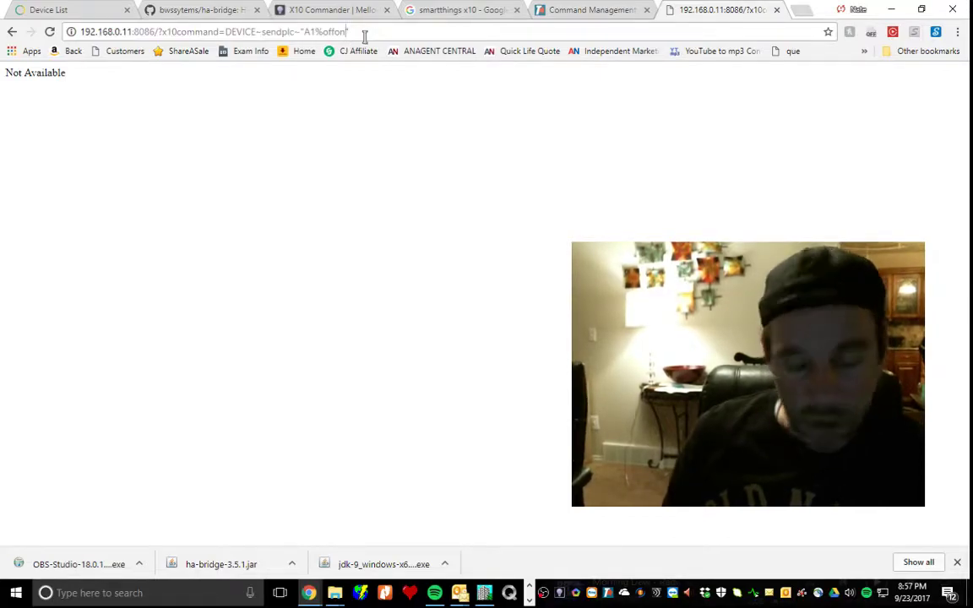
key("BackSpace")
key("BackSpace")
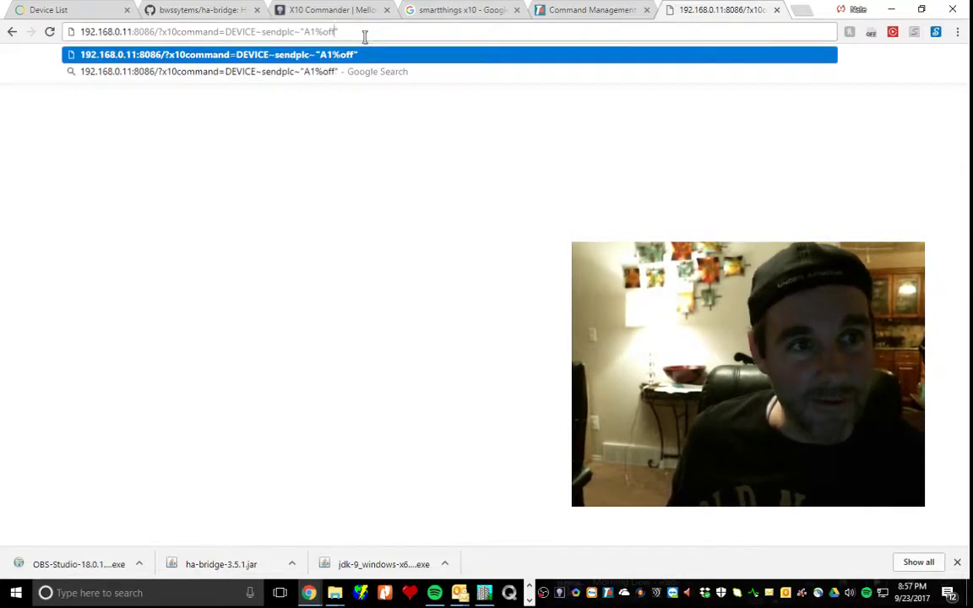
key("Return")
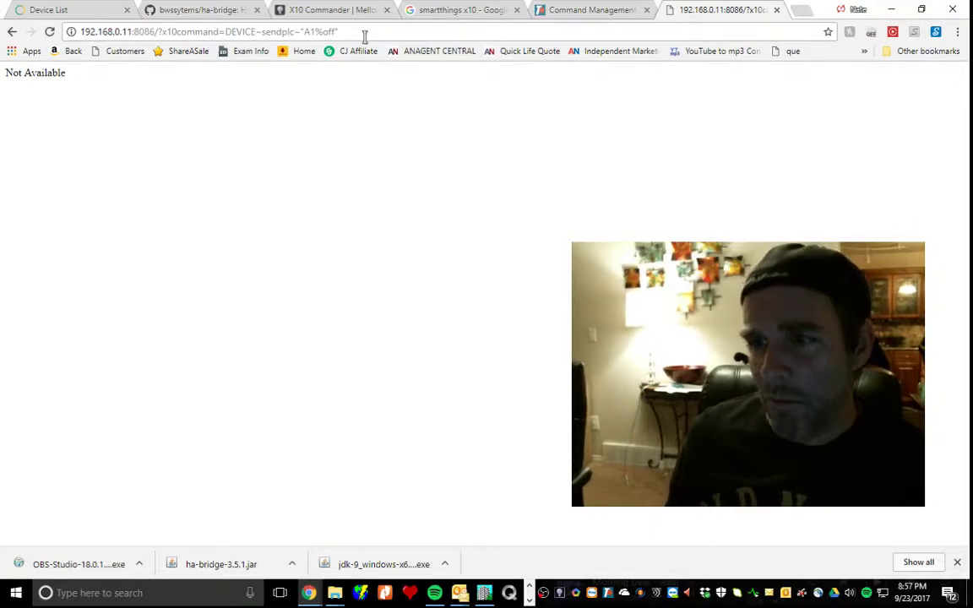
left_click(381, 35)
left_click(375, 32)
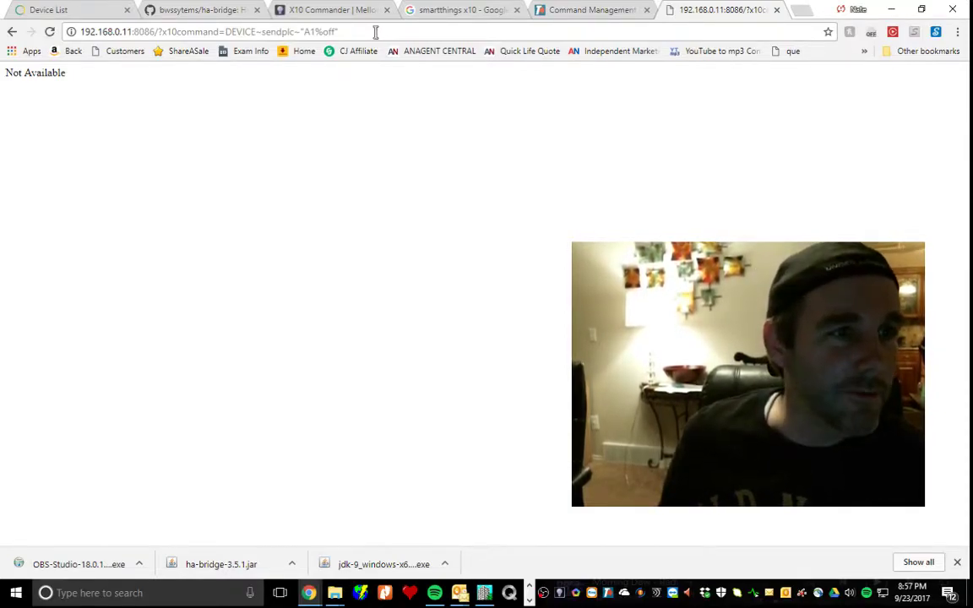
- Go back to the A1%20on page and send the A1%20off command to turn the lamp off
left_click(14, 33)
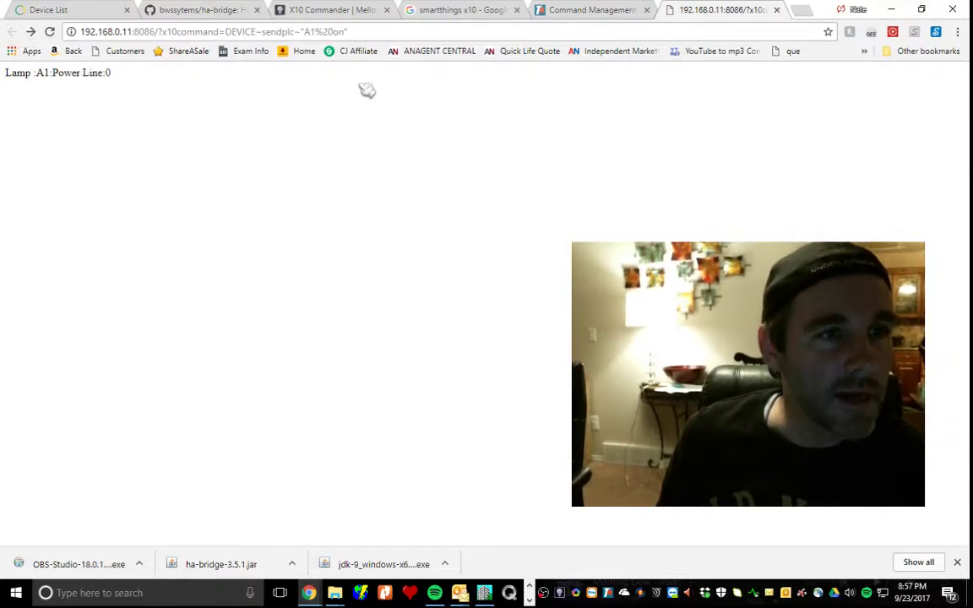
left_click(342, 32)
double_click(338, 32)
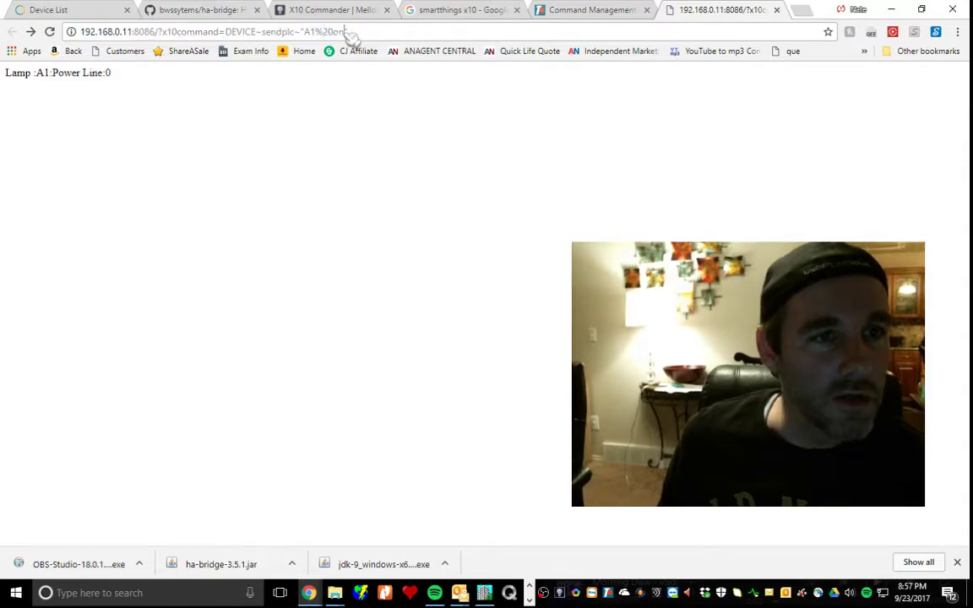
left_click(343, 32)
key("BackSpace")
key("BackSpace")
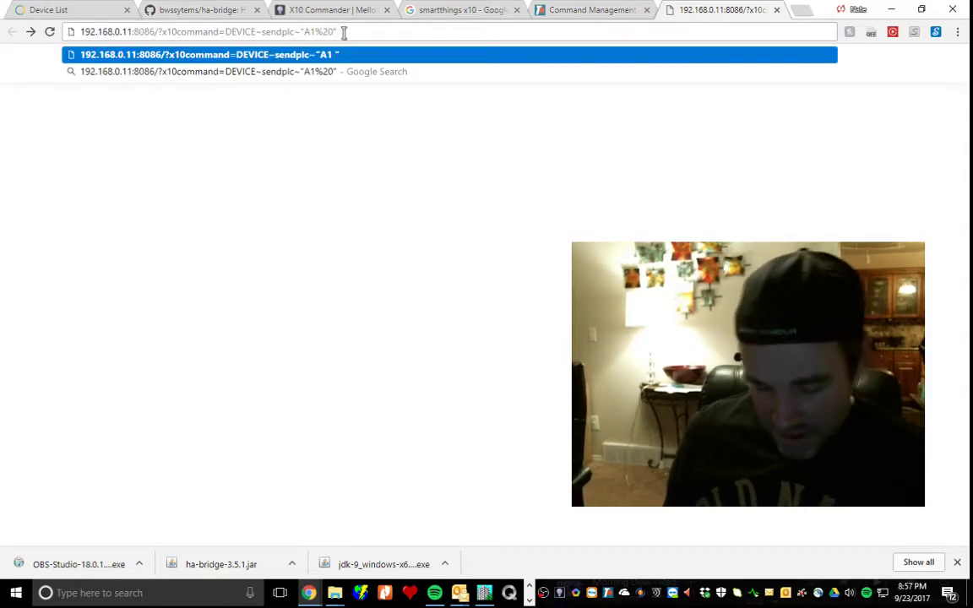
type("off")
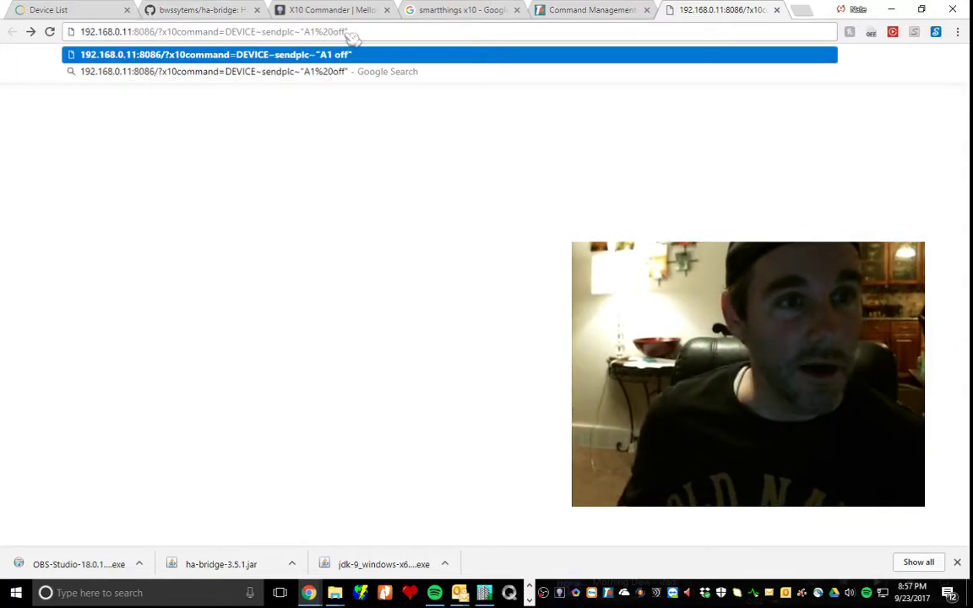
key("Return")
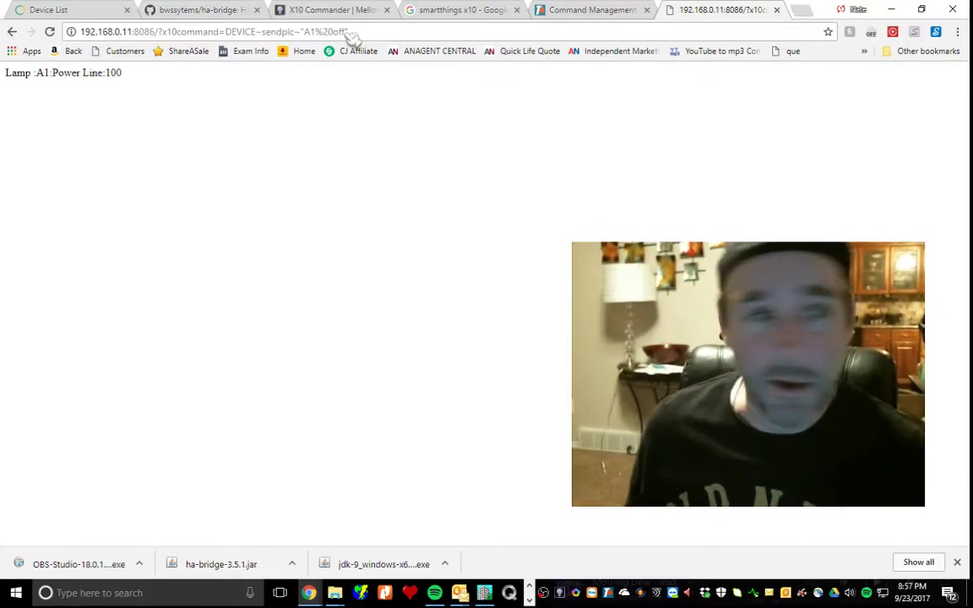
- Change the command to A1%20on to switch the lamp back on, then return to Melloware's page
left_click(346, 32)
left_click(345, 32)
key("BackSpace")
key("BackSpace")
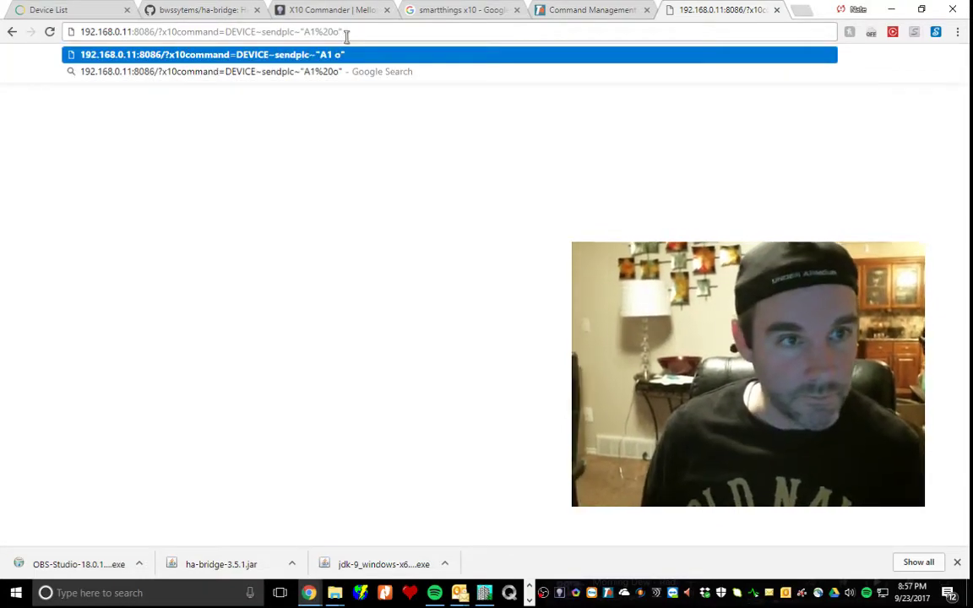
type("n")
key("Return")
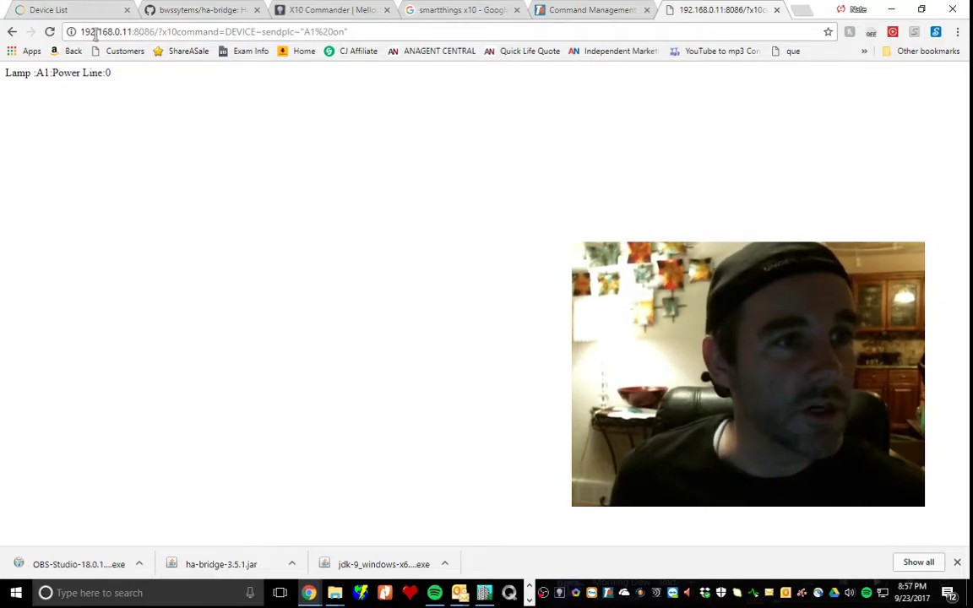
left_click(339, 10)
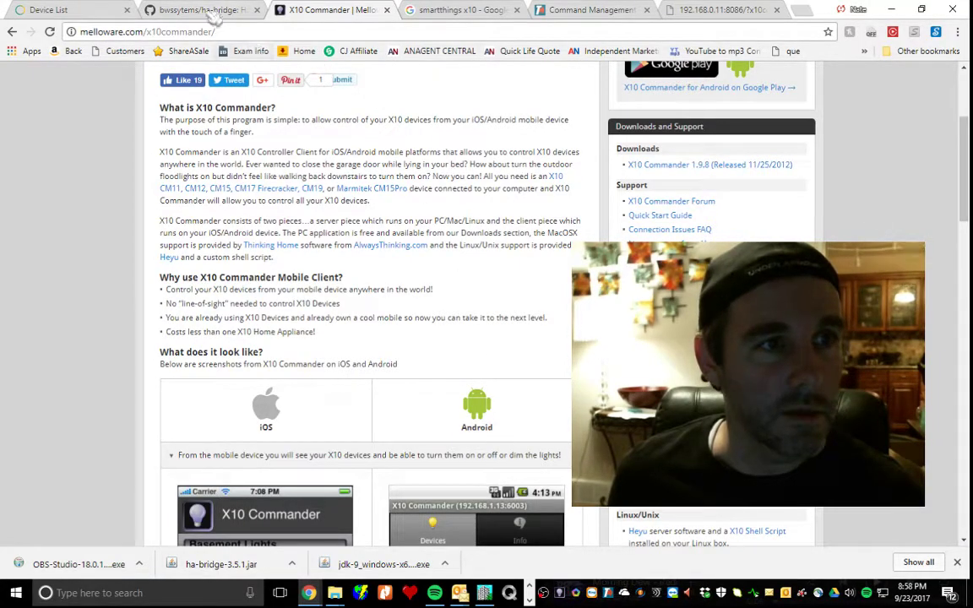
- Pass through the ha-bridge GitHub tab to the TRIGGERcmd triggers list and restore Chrome to a smaller window
left_click(207, 10)
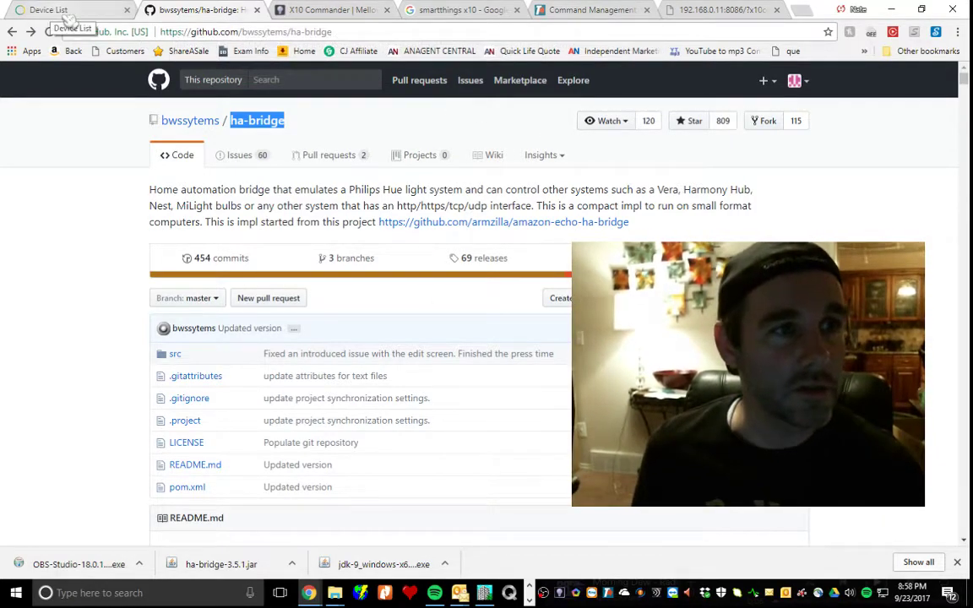
left_click(587, 10)
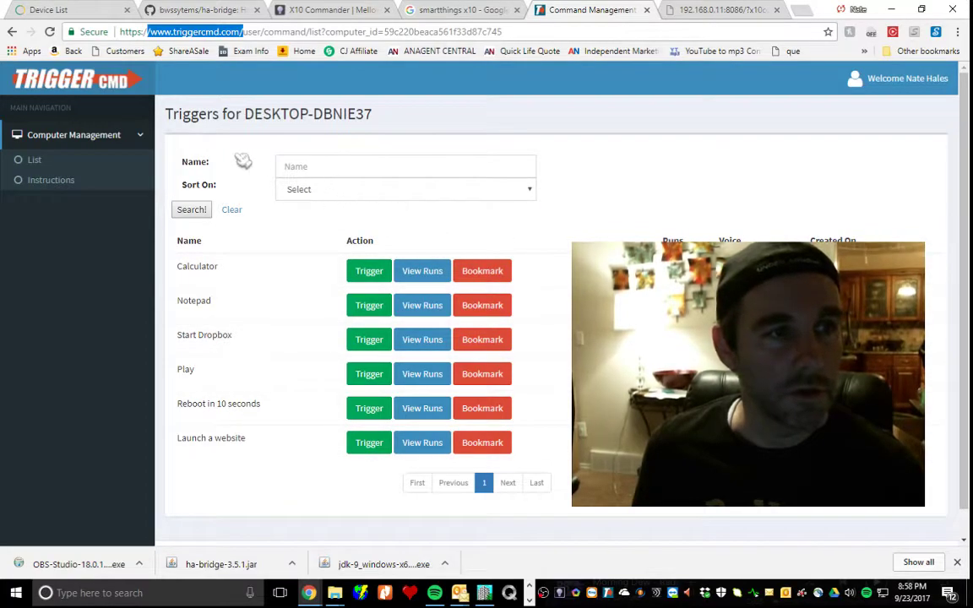
left_click(924, 9)
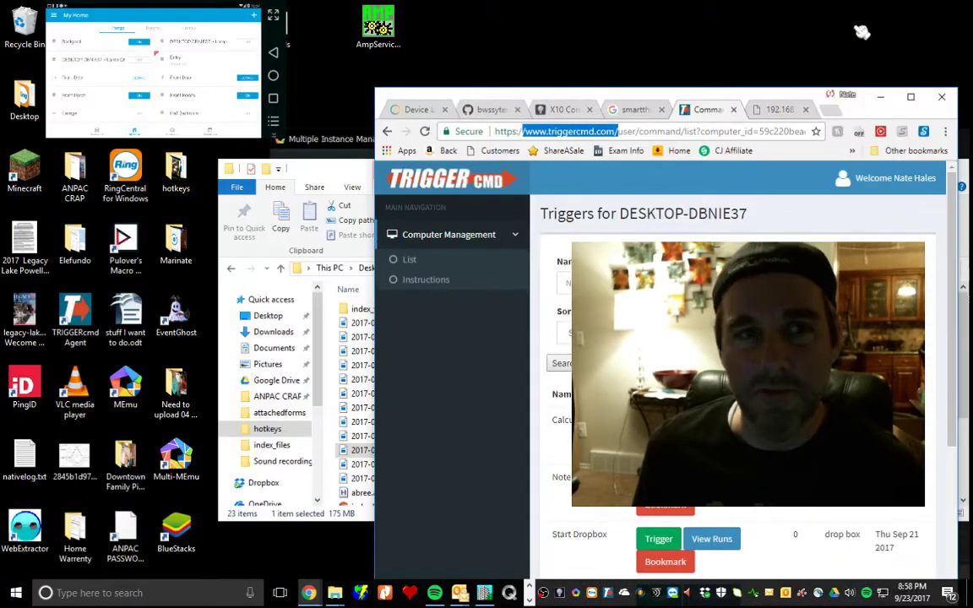
- Maximize the mirrored SmartThings app and alternately trigger the Lamp On and Lamp Off switches several times
left_click(279, 17)
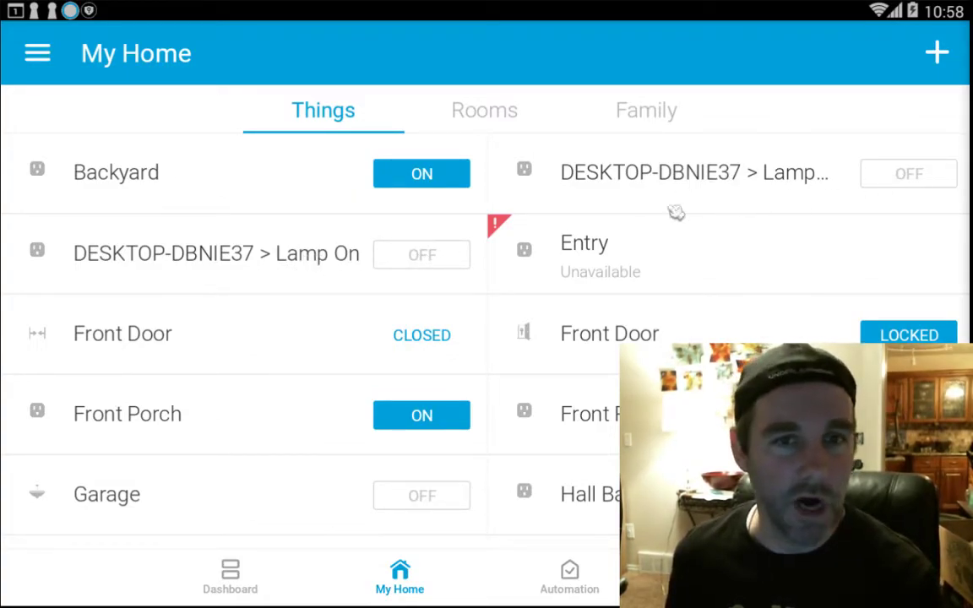
left_click(396, 259)
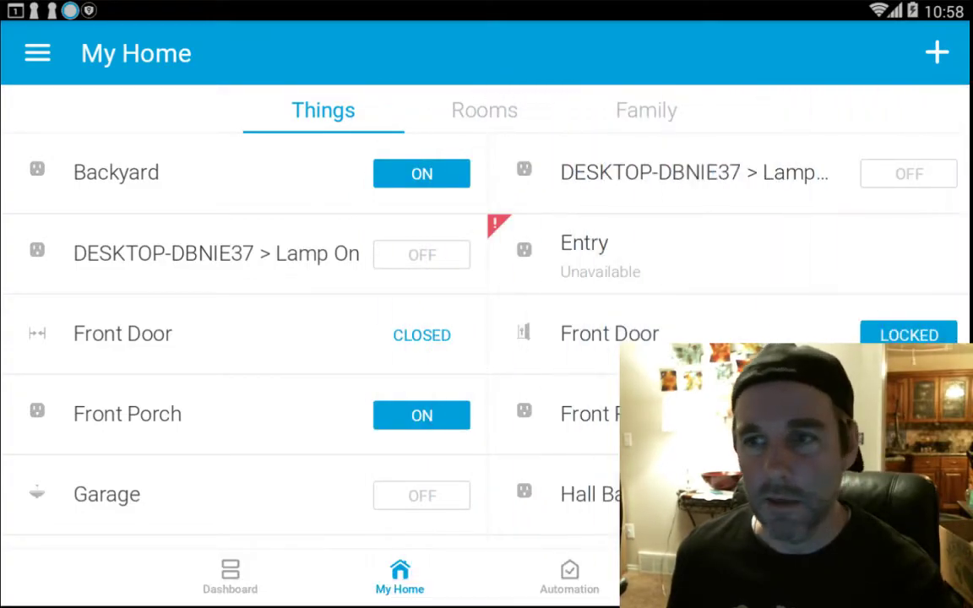
left_click(895, 179)
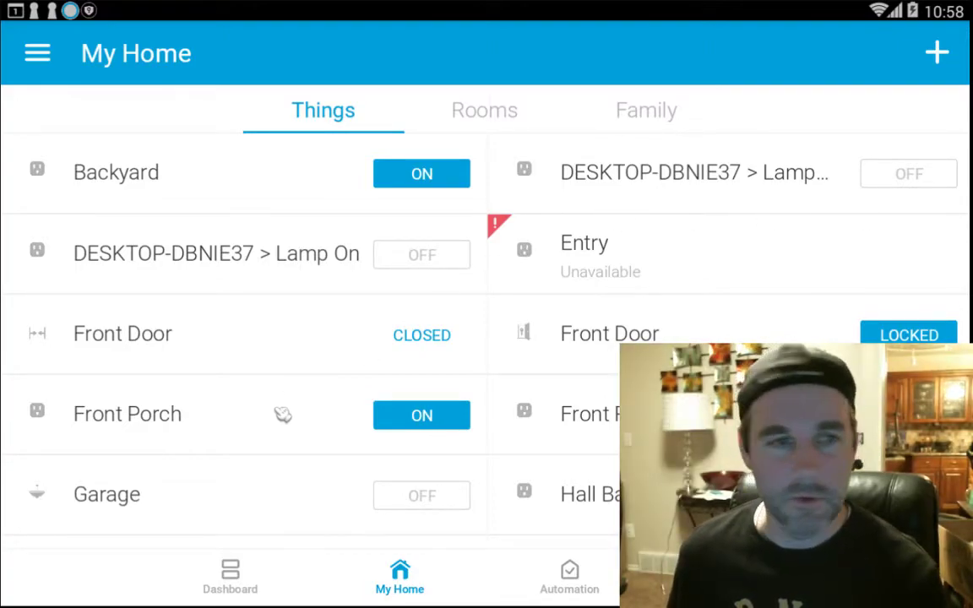
left_click(414, 258)
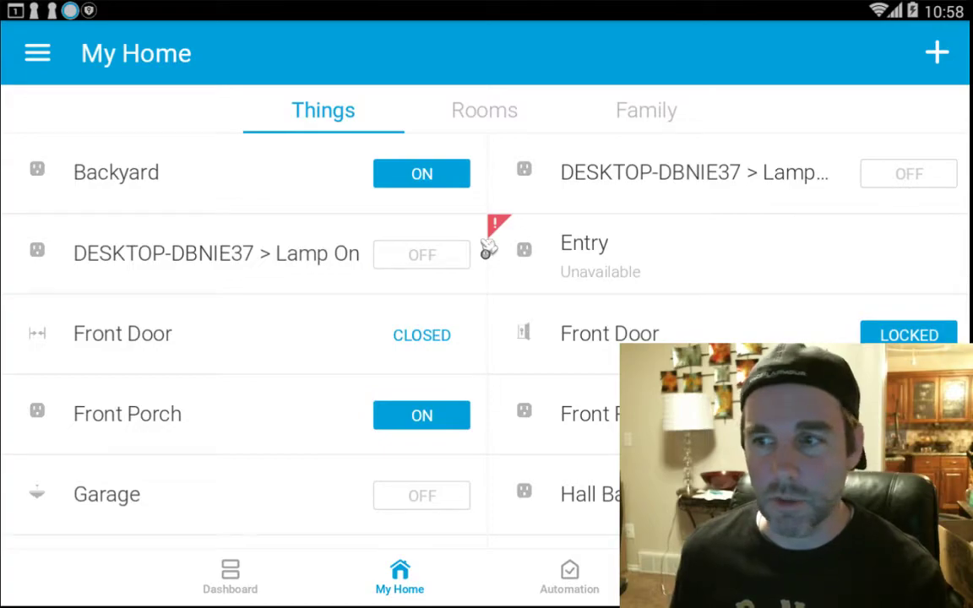
left_click(929, 174)
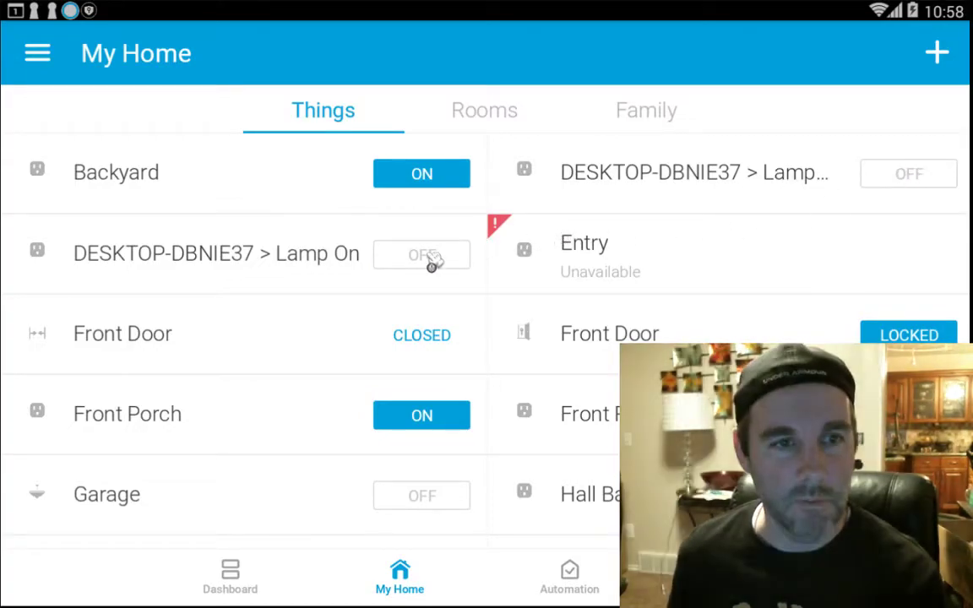
left_click(426, 257)
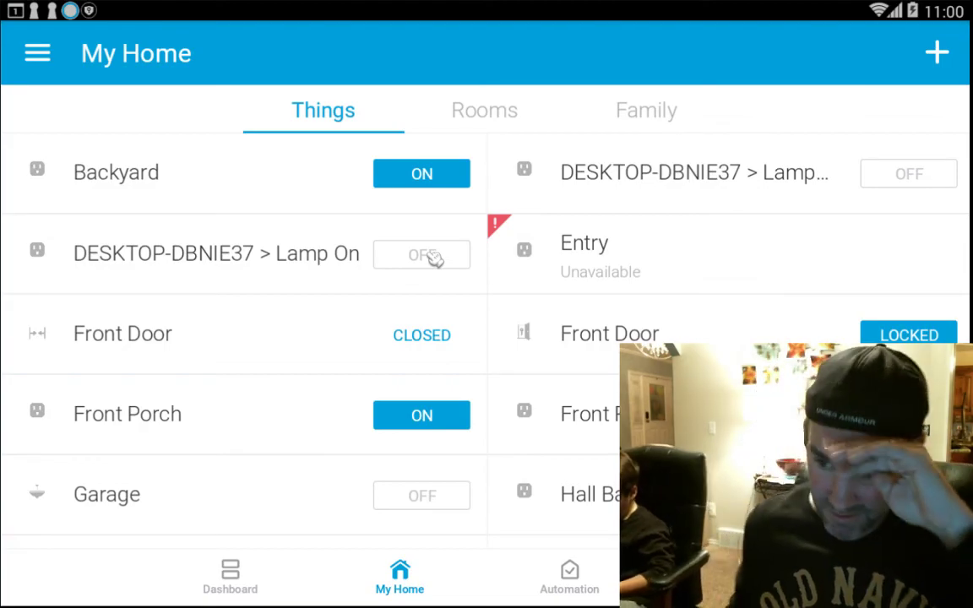
left_click(427, 257)
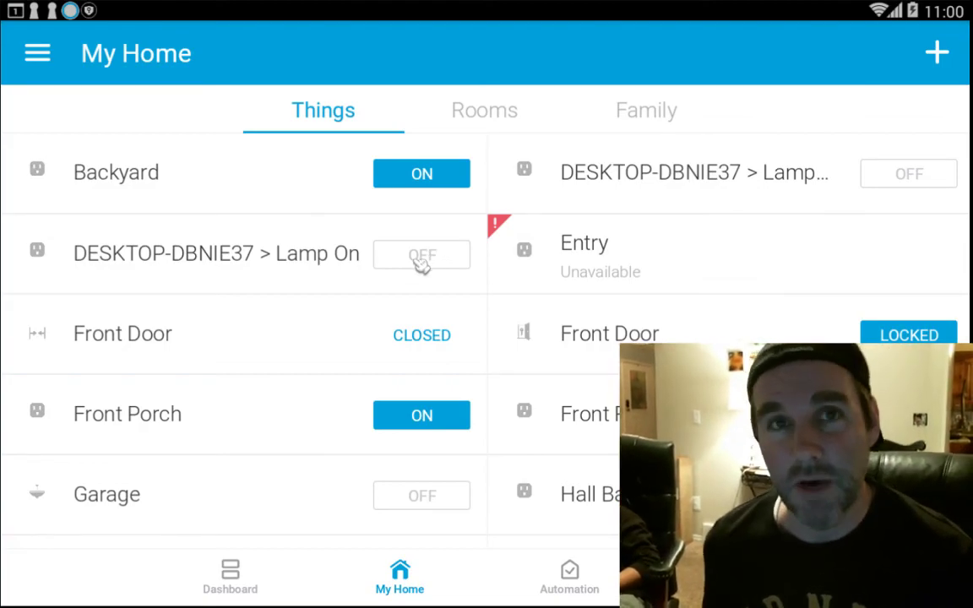